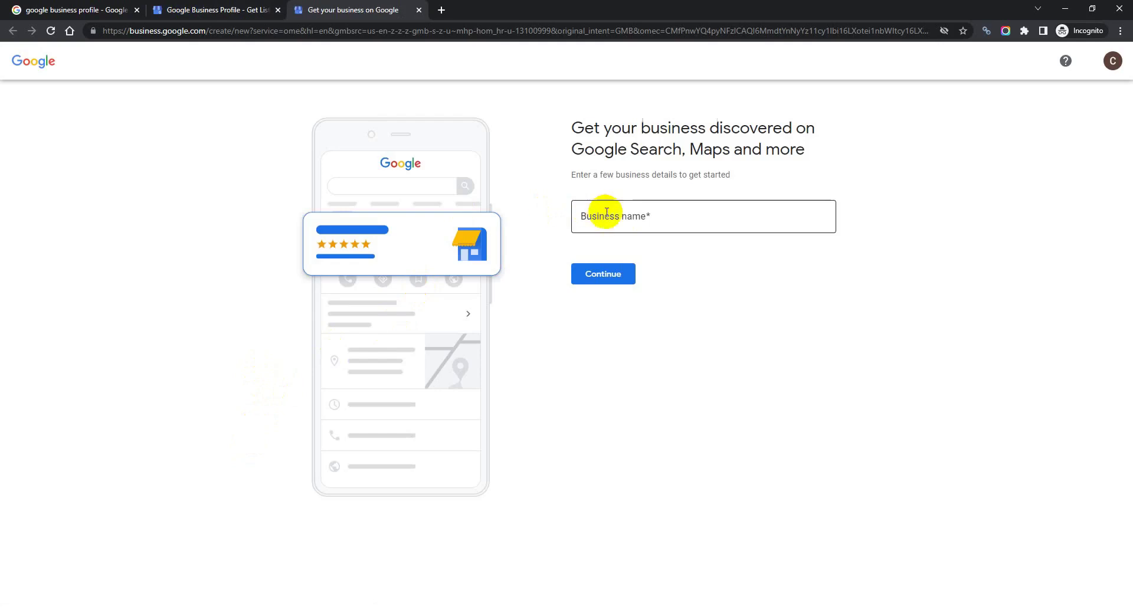
# Create a new business named "Sanders Taxi Colorado Springs" and continue with the setup.
pyautogui.click(619, 219)
pyautogui.write('Sanders Taxi Colorado Springs')
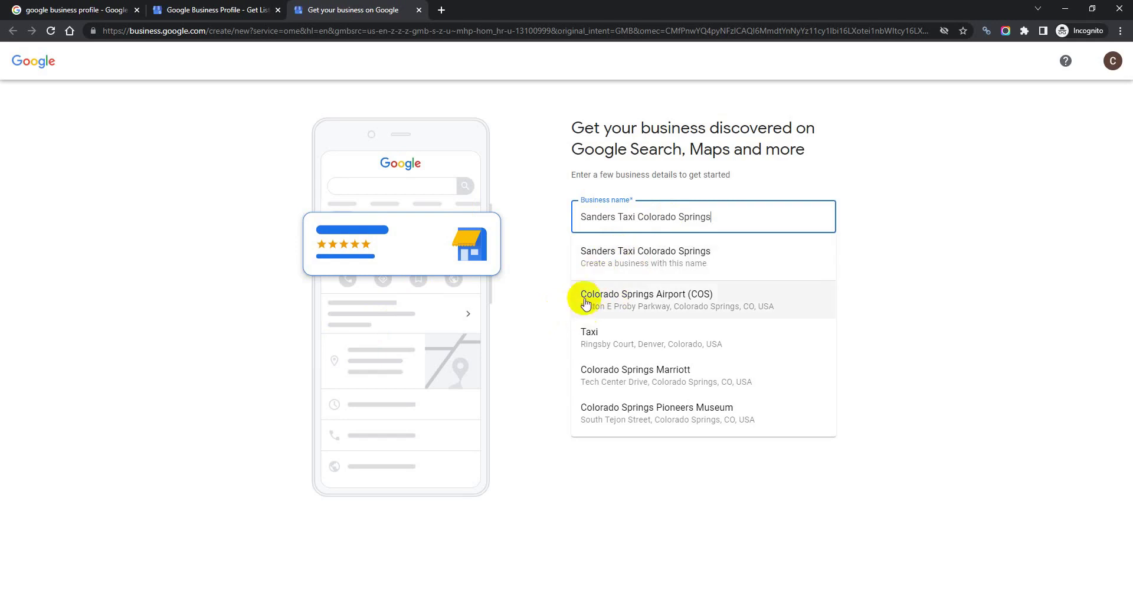
pyautogui.click(631, 267)
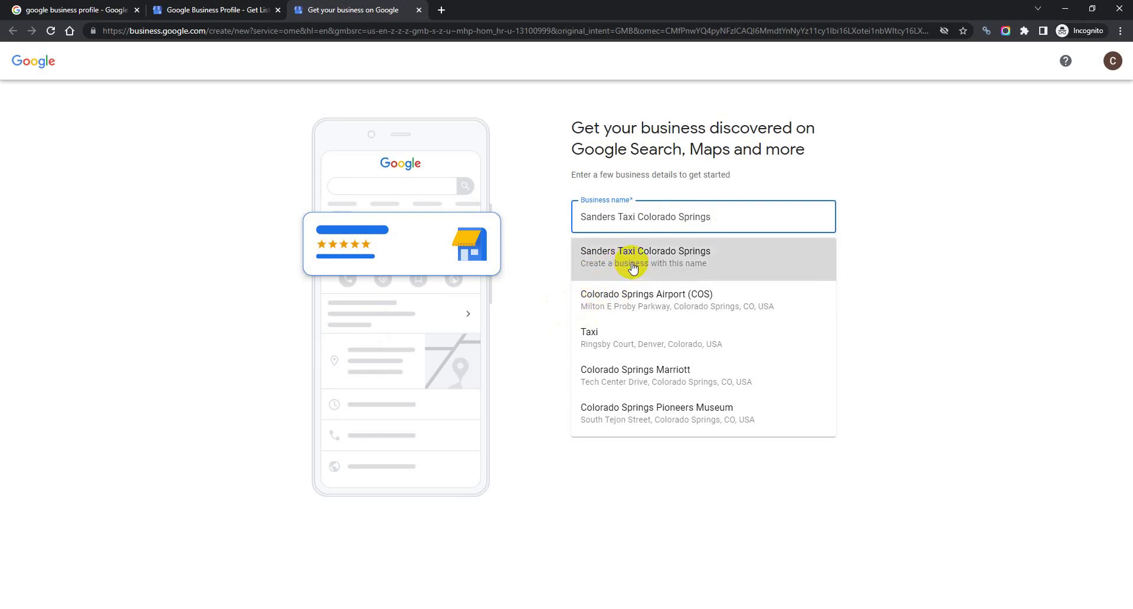
pyautogui.click(617, 275)
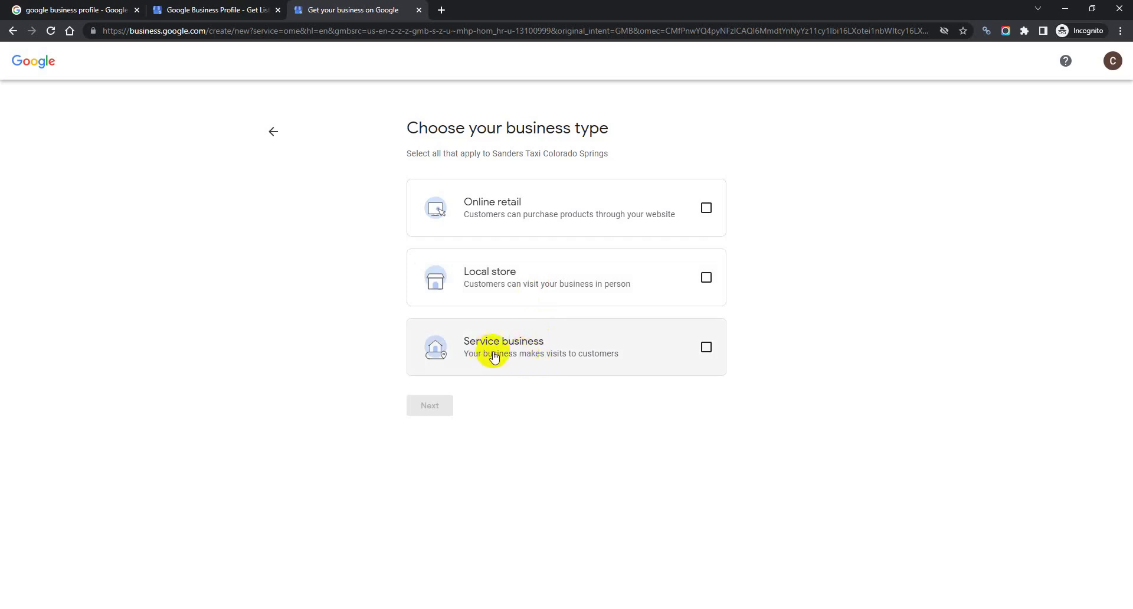
# Set the business type to Service business and the business category to Taxi service.
pyautogui.click(537, 349)
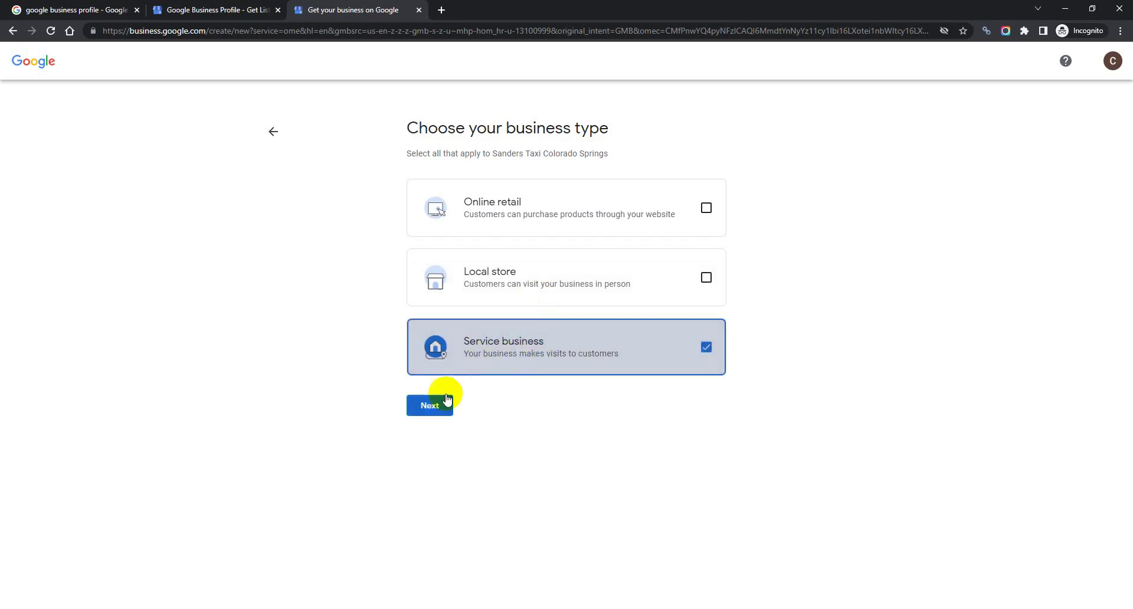
pyautogui.click(427, 407)
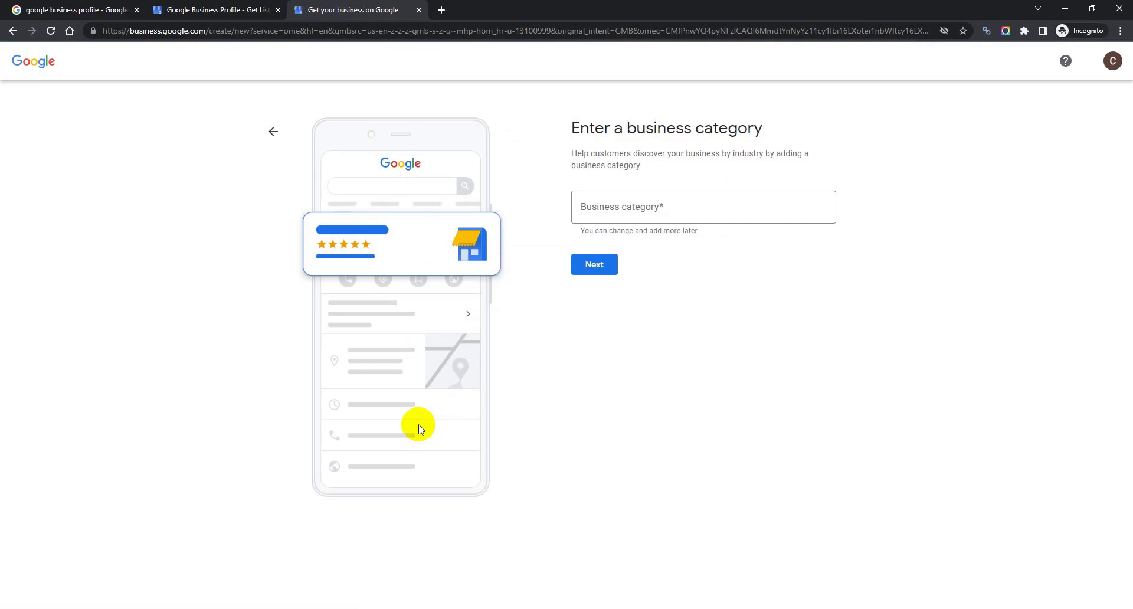
pyautogui.click(652, 213)
pyautogui.write('taxi')
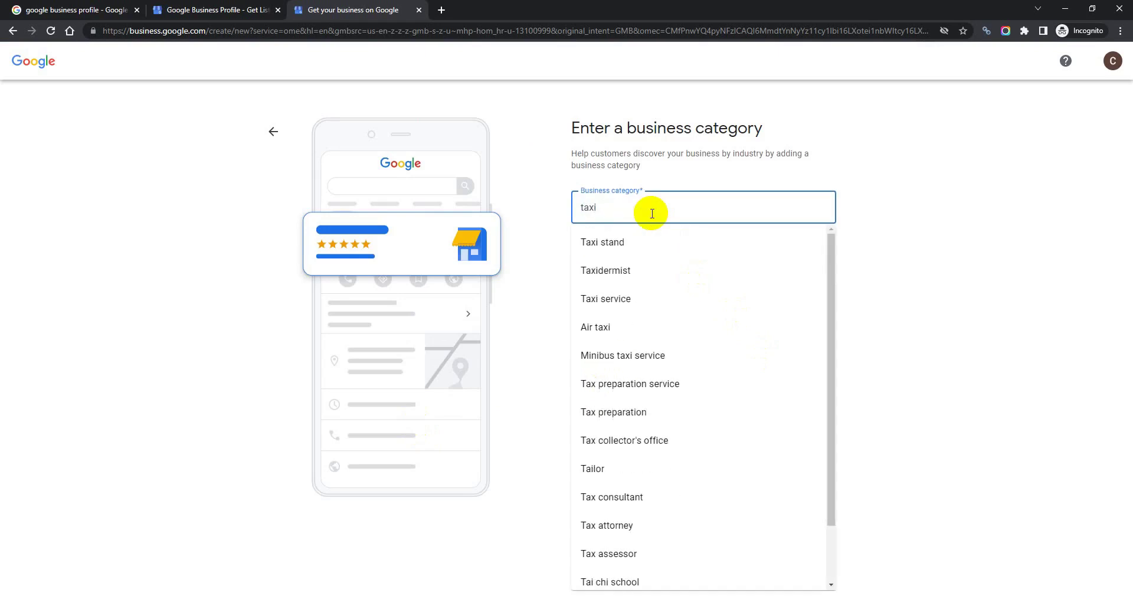
pyautogui.click(660, 304)
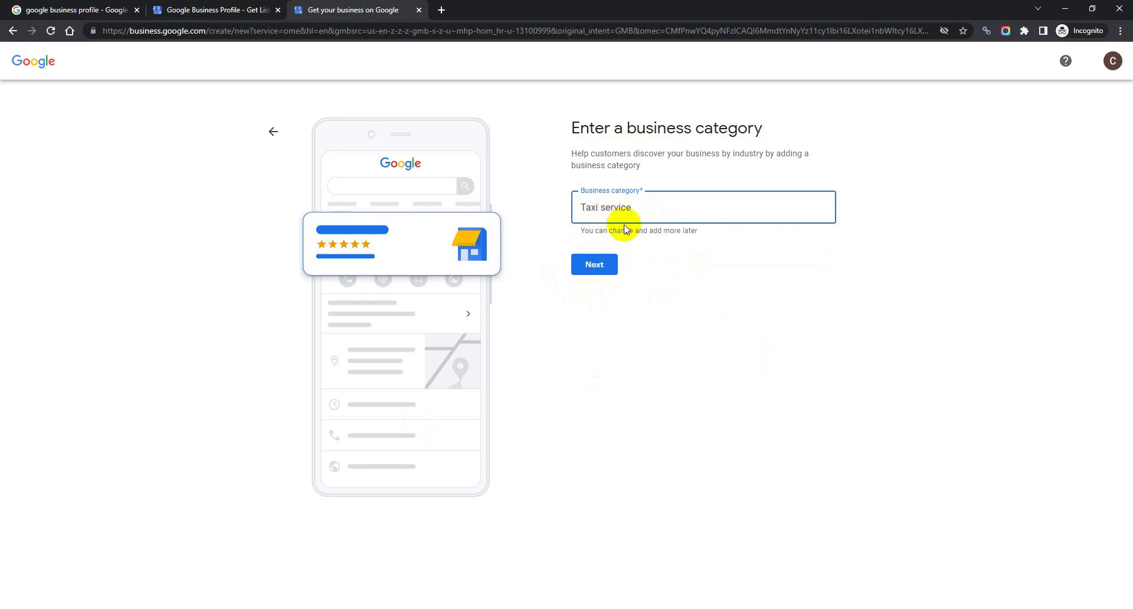
pyautogui.click(595, 265)
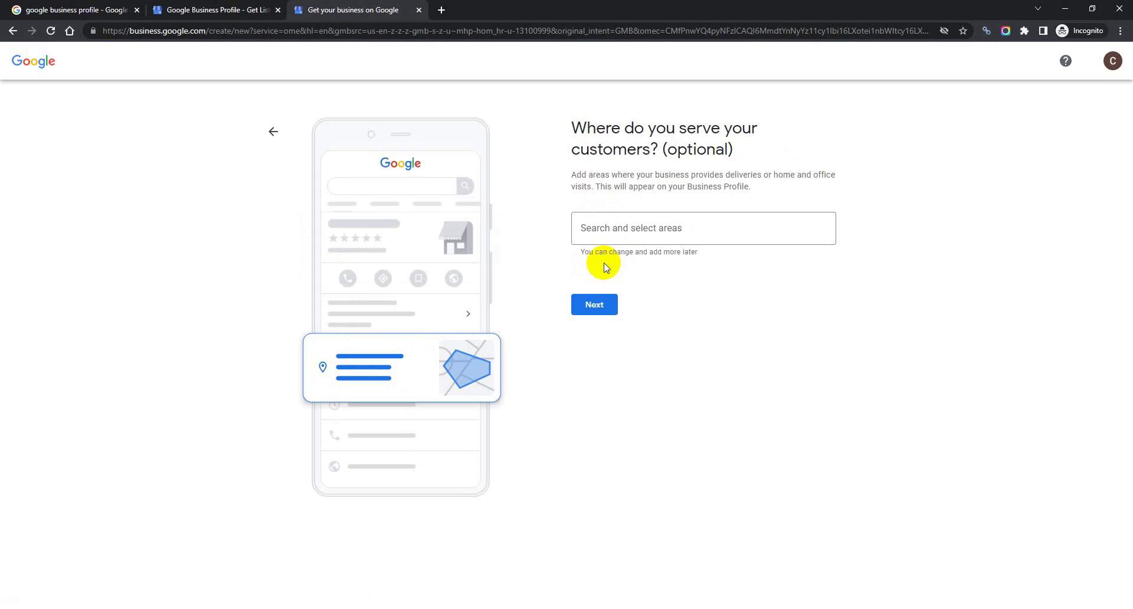
# Add Colorado Springs, CO, USA and ZIP code 80909 as the service areas and proceed.
pyautogui.click(625, 227)
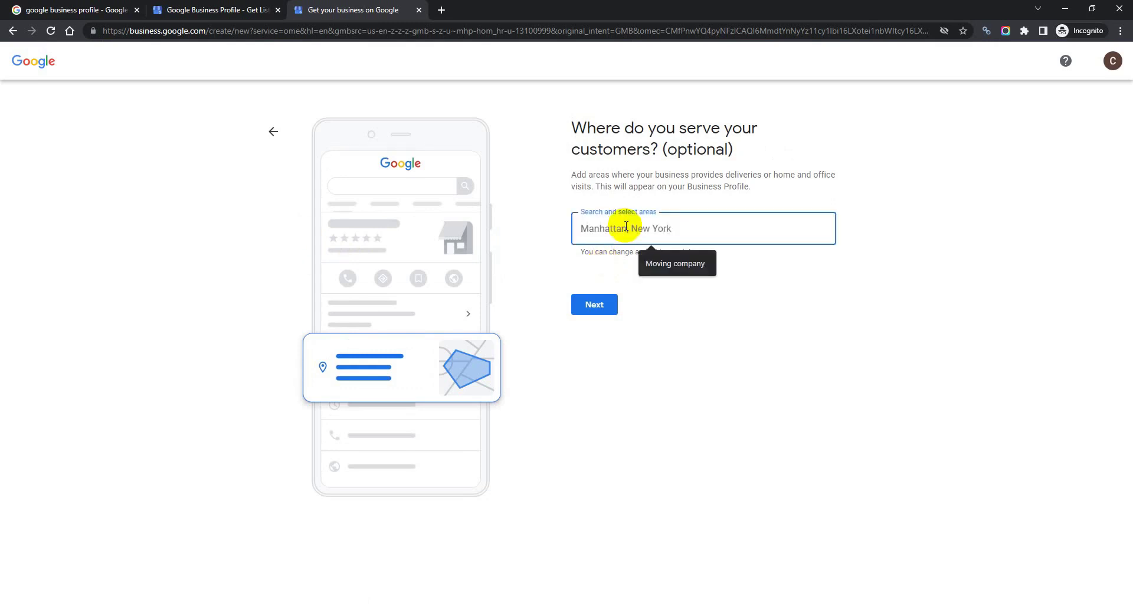
pyautogui.write('color')
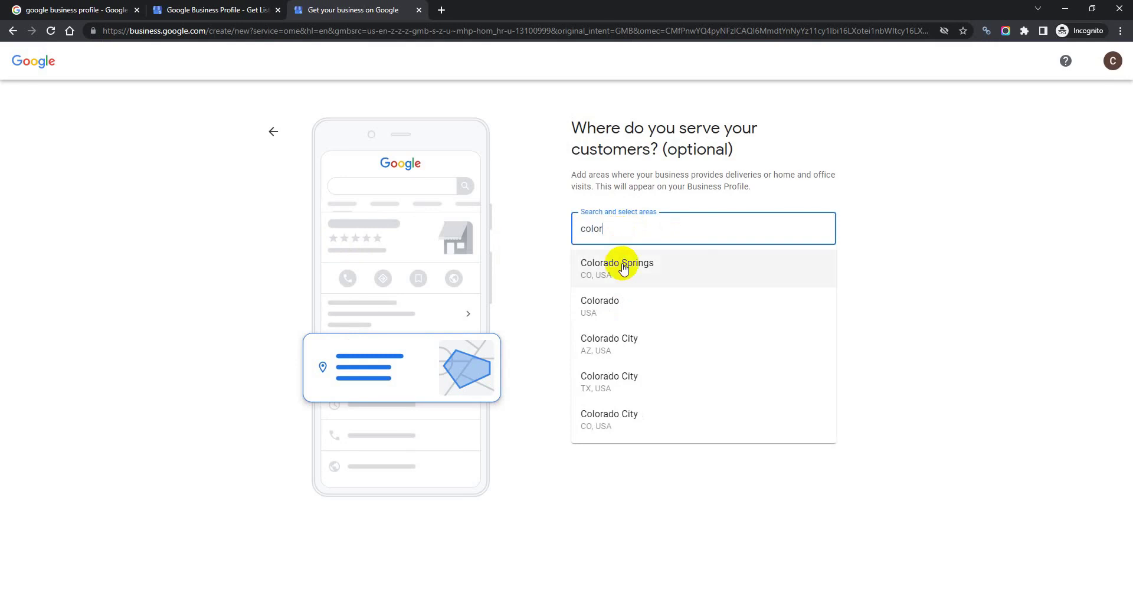
pyautogui.click(624, 269)
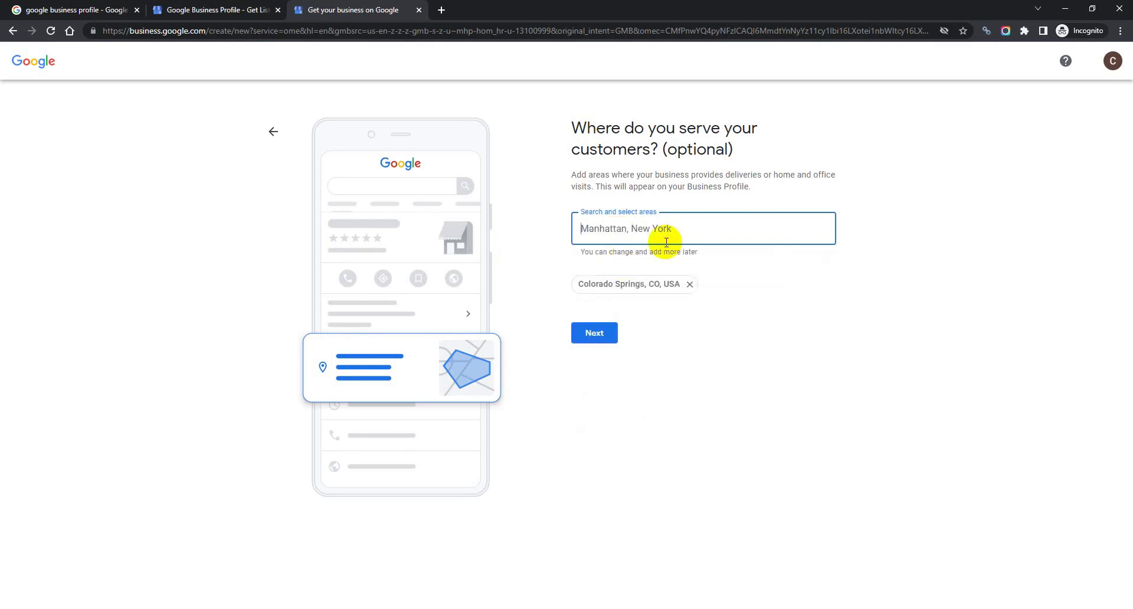
pyautogui.write('80909')
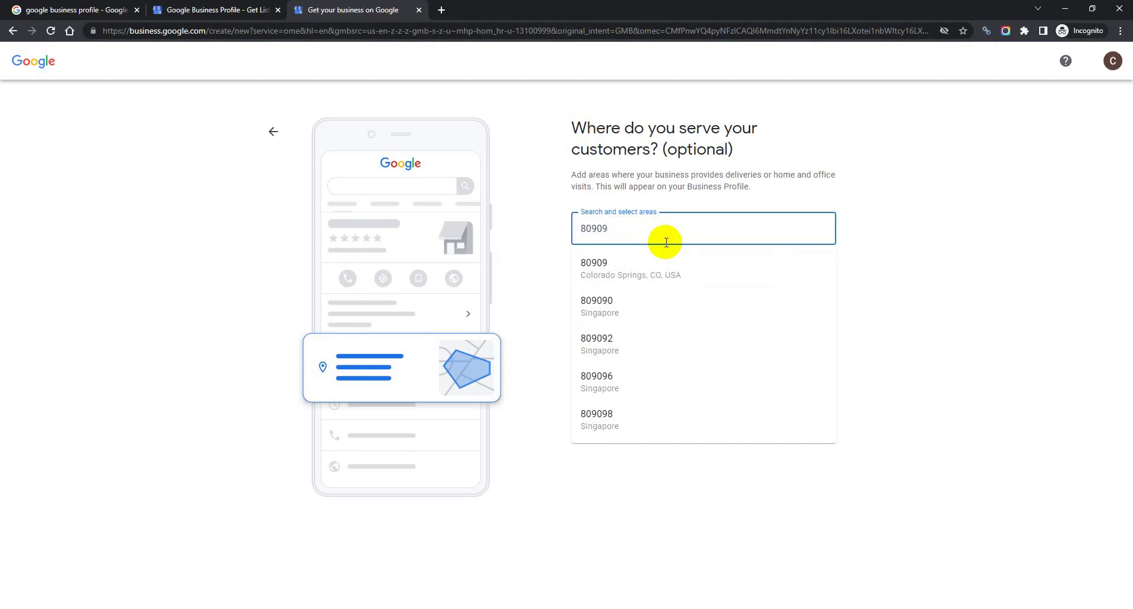
pyautogui.click(664, 264)
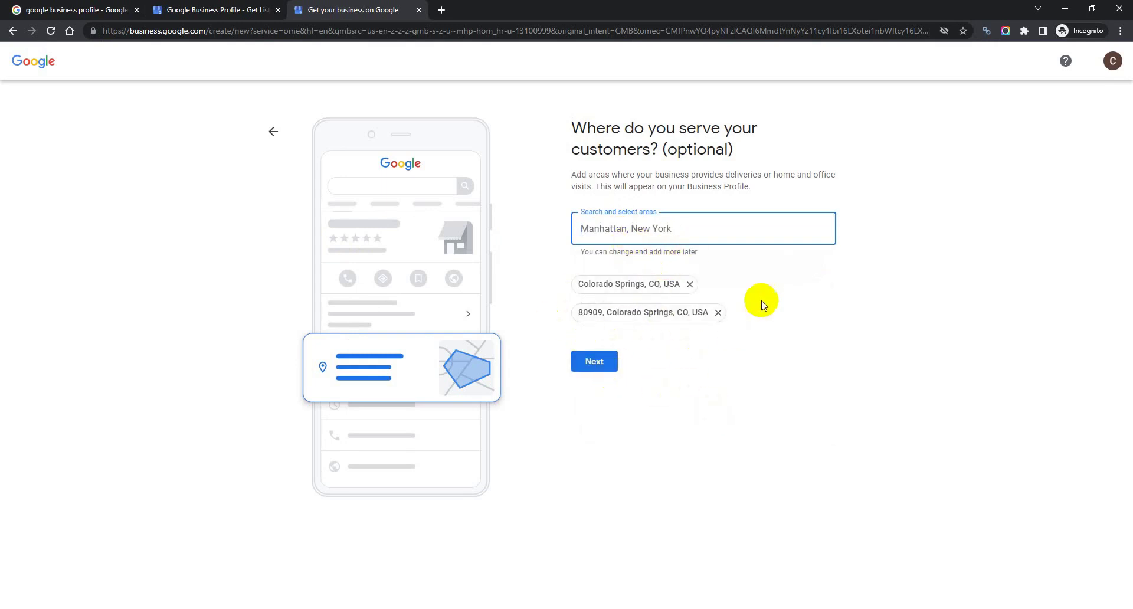
pyautogui.click(597, 368)
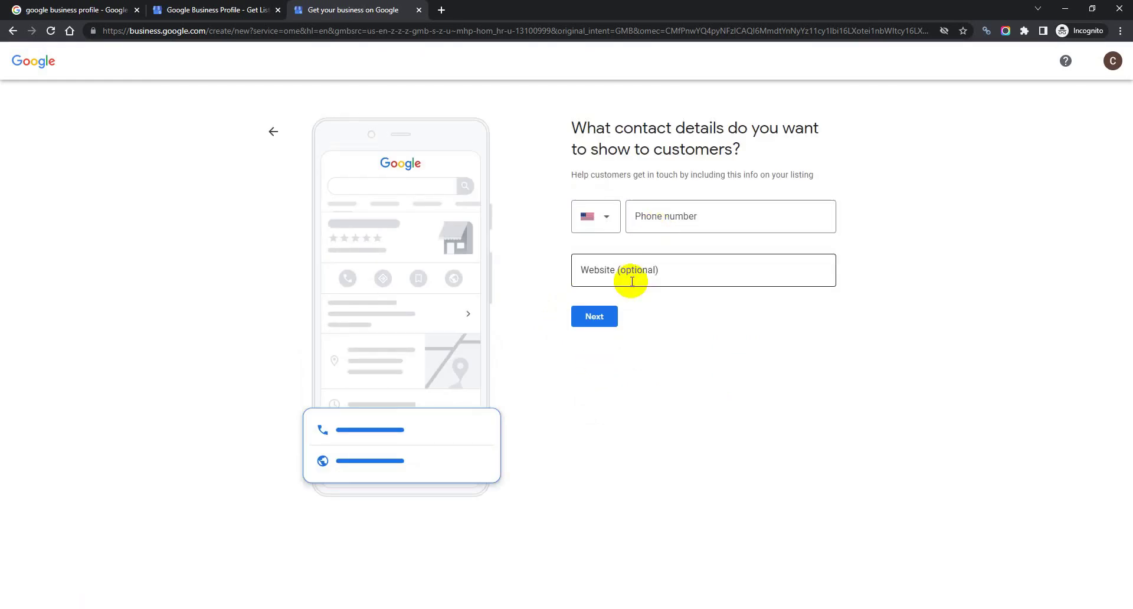
# Enter the business phone number as the contact detail, leave the website blank and proceed.
pyautogui.click(656, 222)
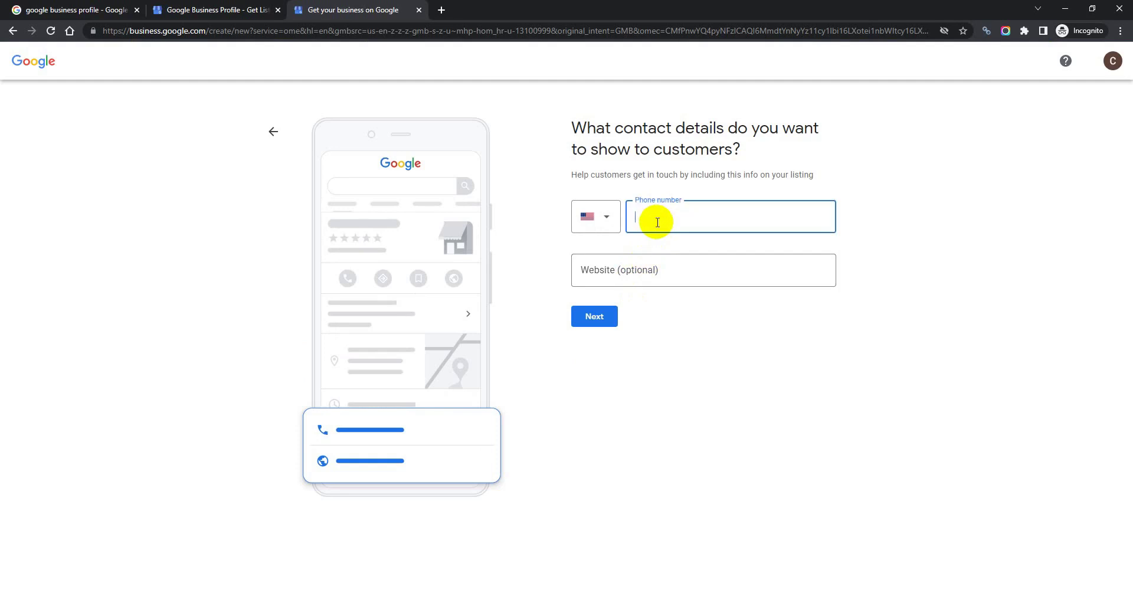
pyautogui.write('......')
pyautogui.click(712, 352)
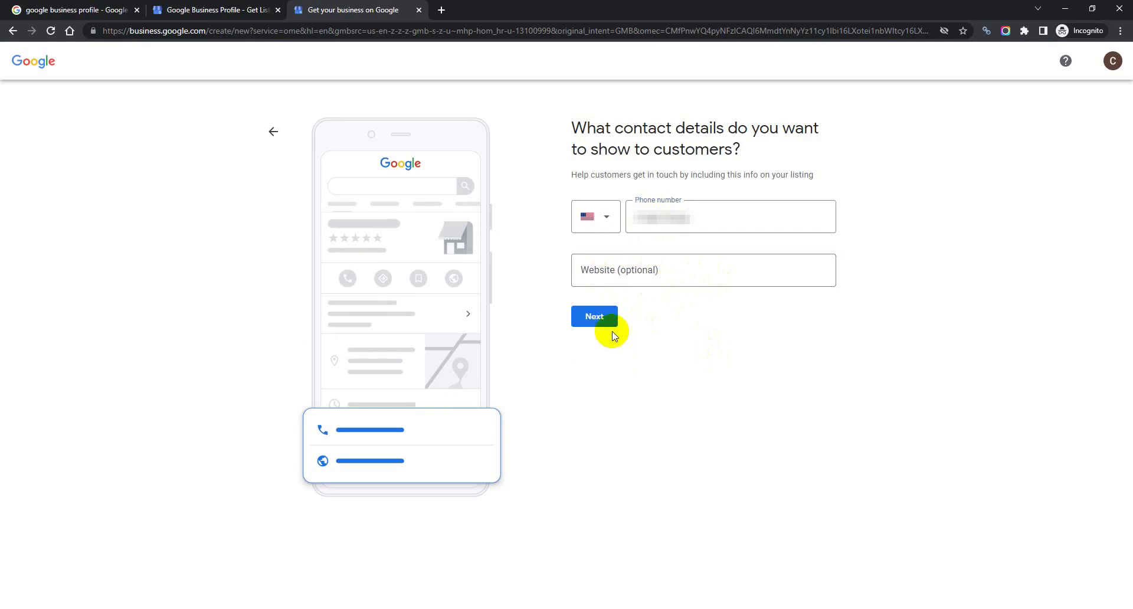
pyautogui.click(599, 318)
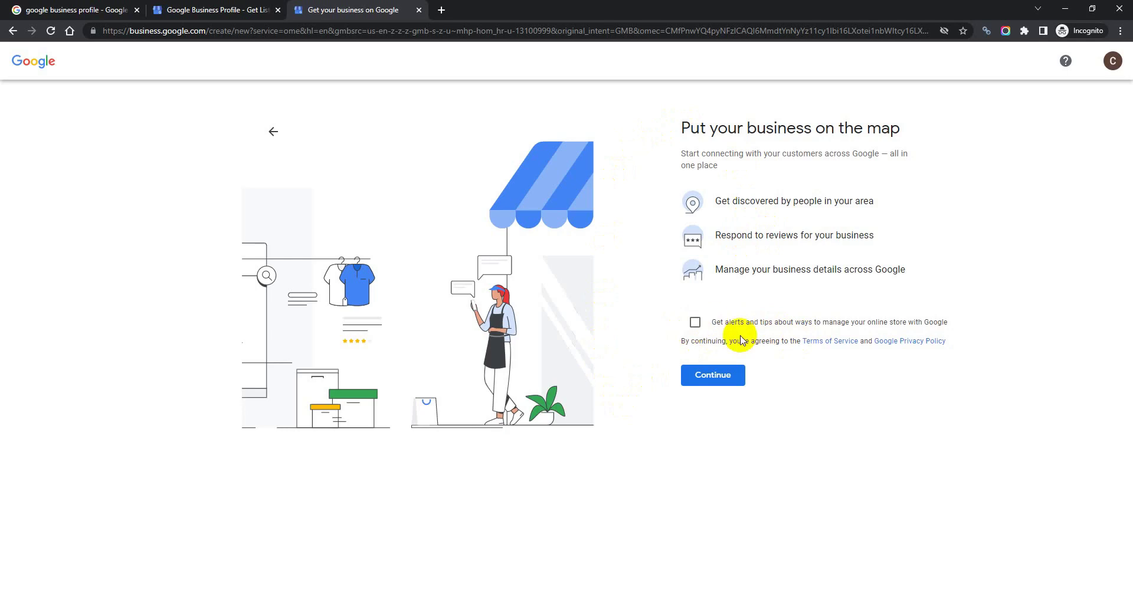
# Agree to the terms without opting in to alerts and tips, and postpone the mailing address verification.
pyautogui.click(710, 378)
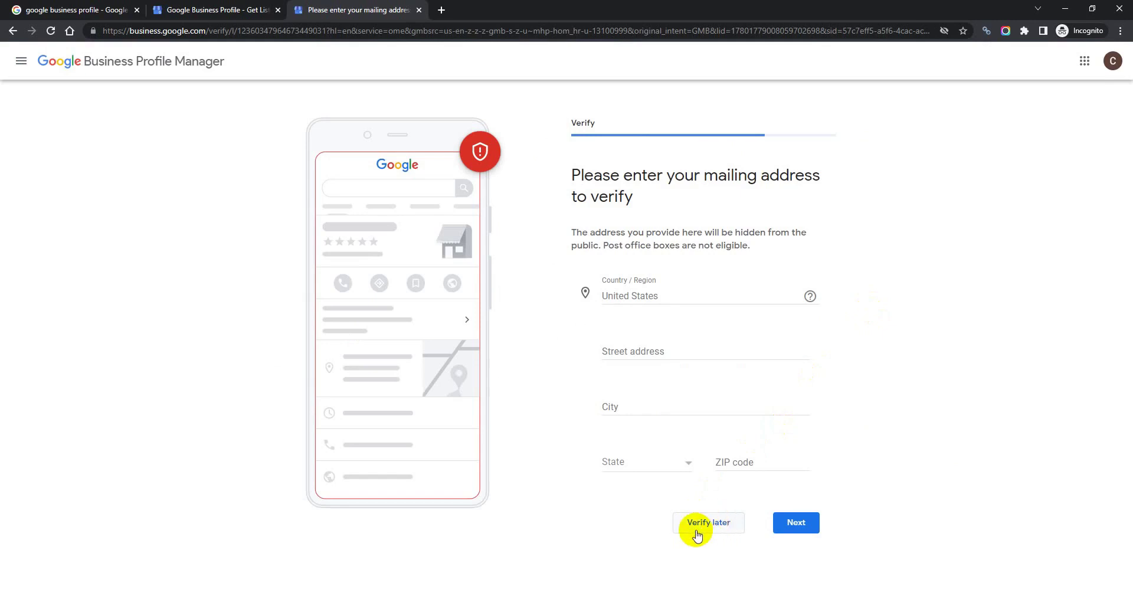
pyautogui.click(726, 523)
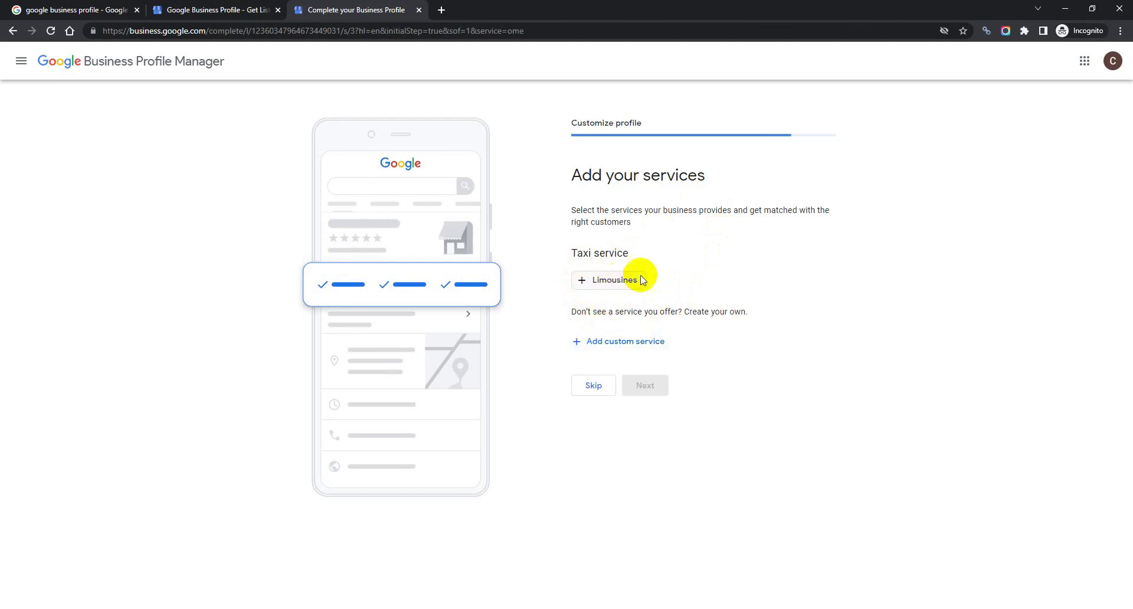
# Add the custom services "car for hire" and "party buses" plus the suggested Limousines service, and proceed.
pyautogui.click(587, 342)
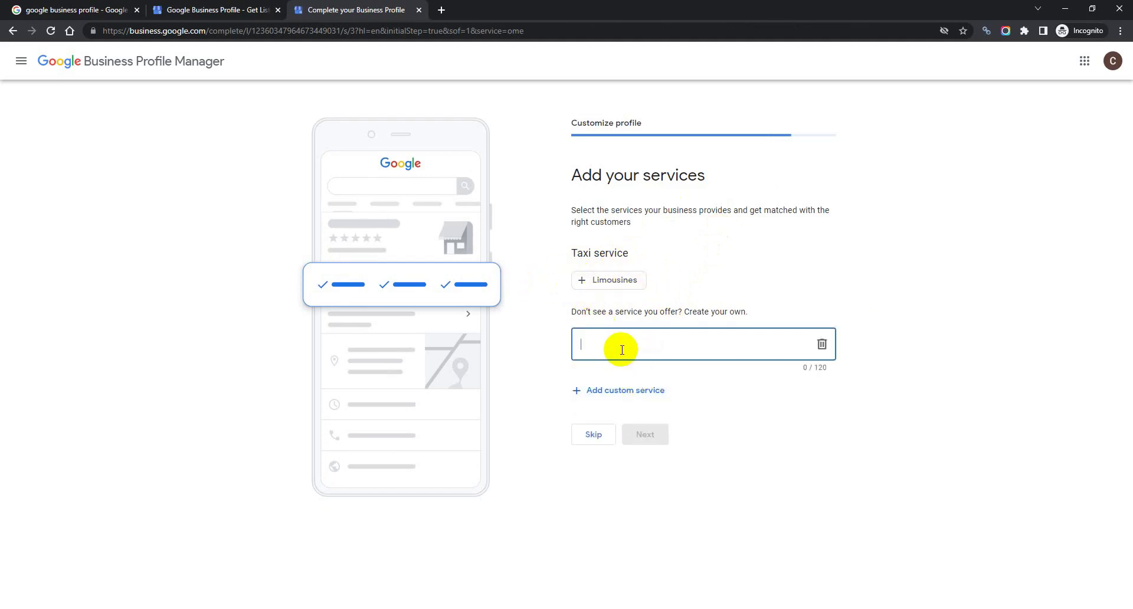
pyautogui.write('car for hire')
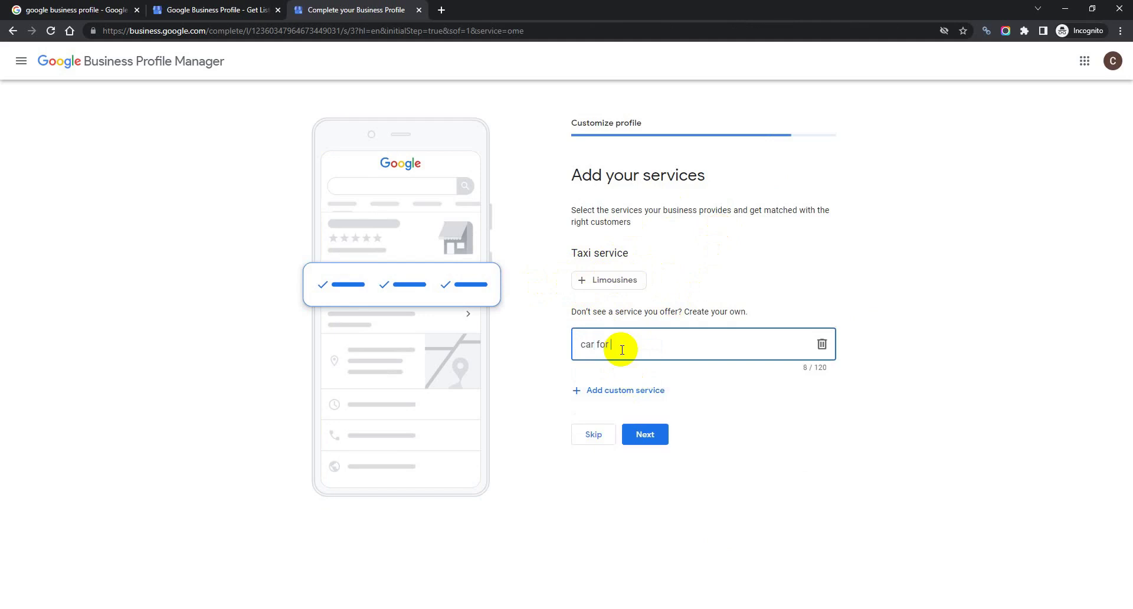
pyautogui.click(642, 389)
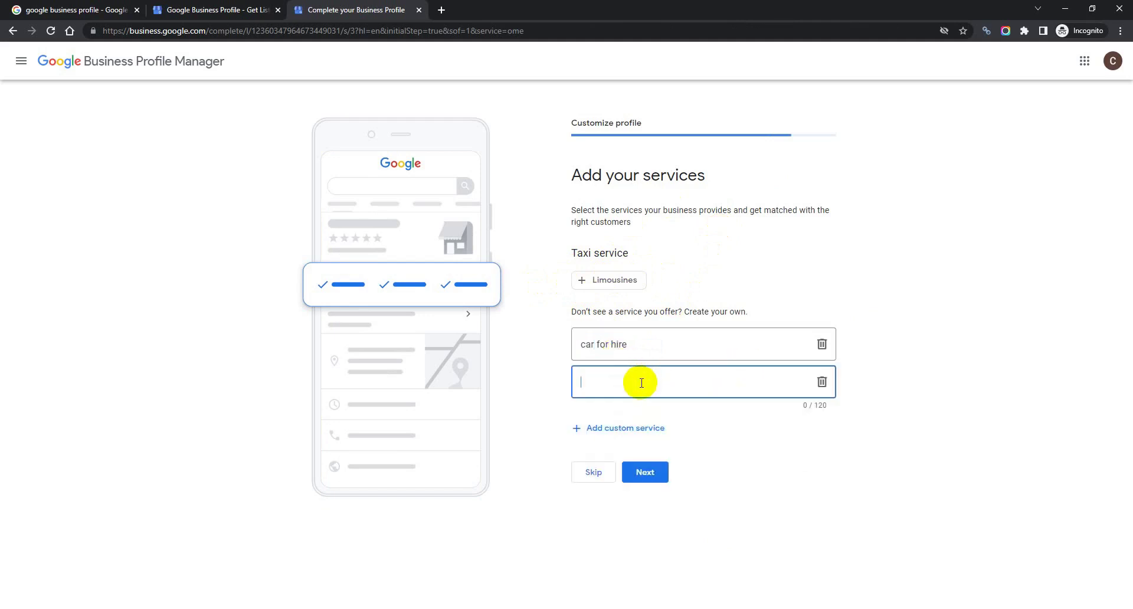
pyautogui.write('party buses')
pyautogui.click(721, 424)
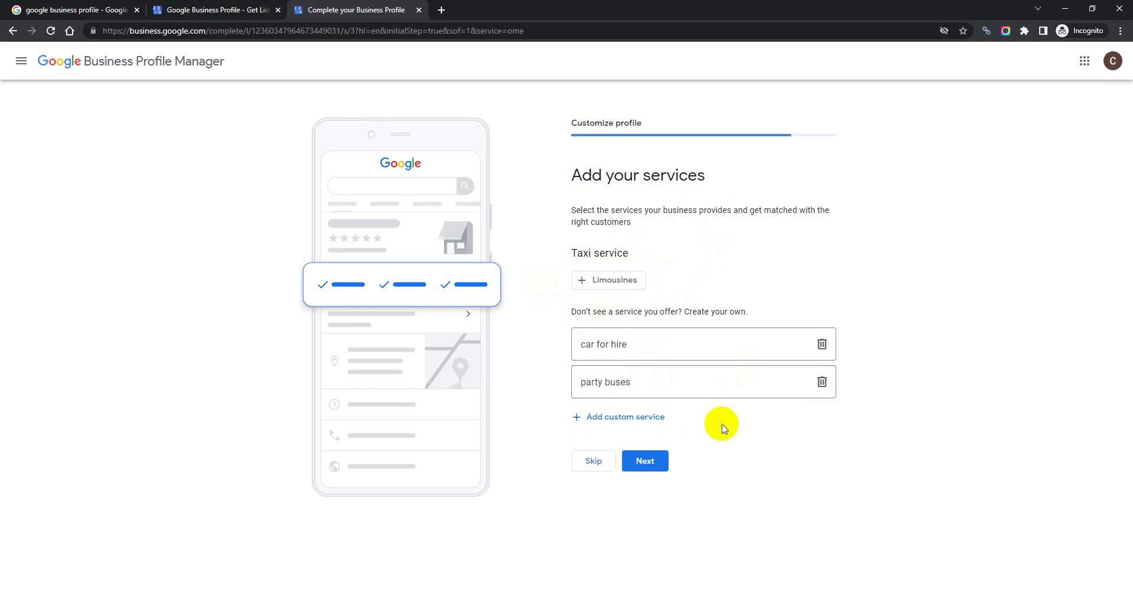
pyautogui.click(611, 286)
pyautogui.click(647, 462)
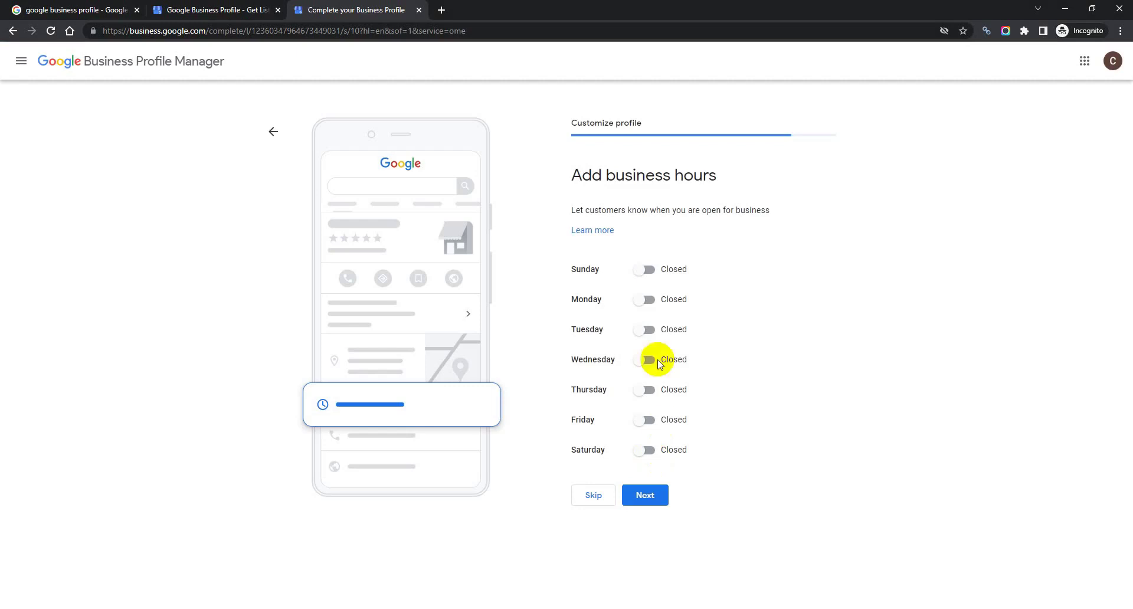
# Mark the business as open on all seven days from Sunday to Saturday.
pyautogui.click(644, 299)
pyautogui.click(645, 347)
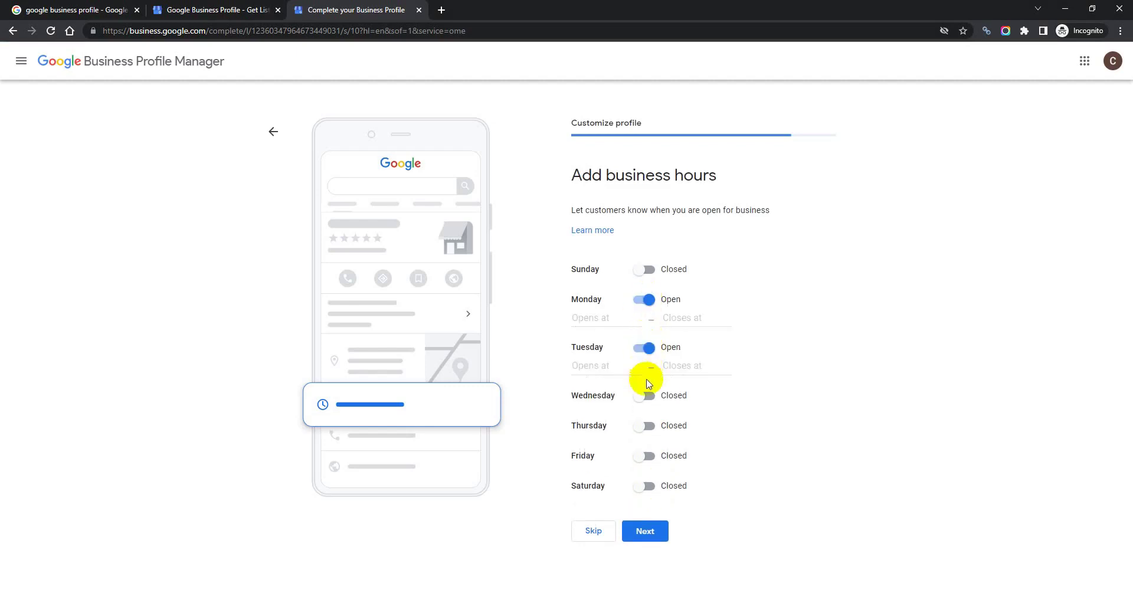
pyautogui.click(644, 395)
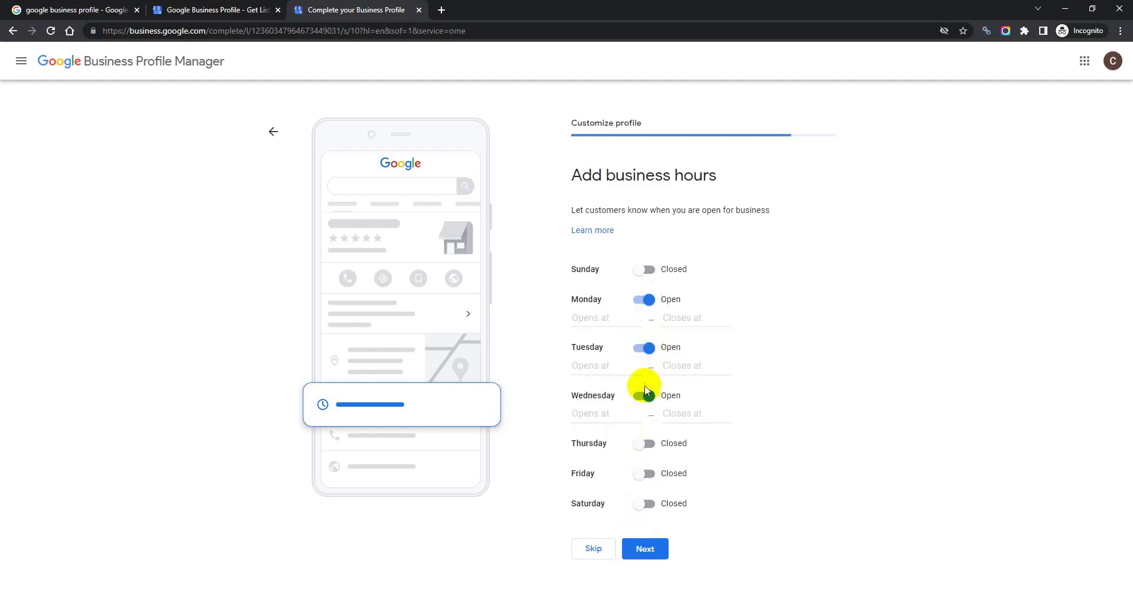
pyautogui.click(644, 473)
pyautogui.click(645, 444)
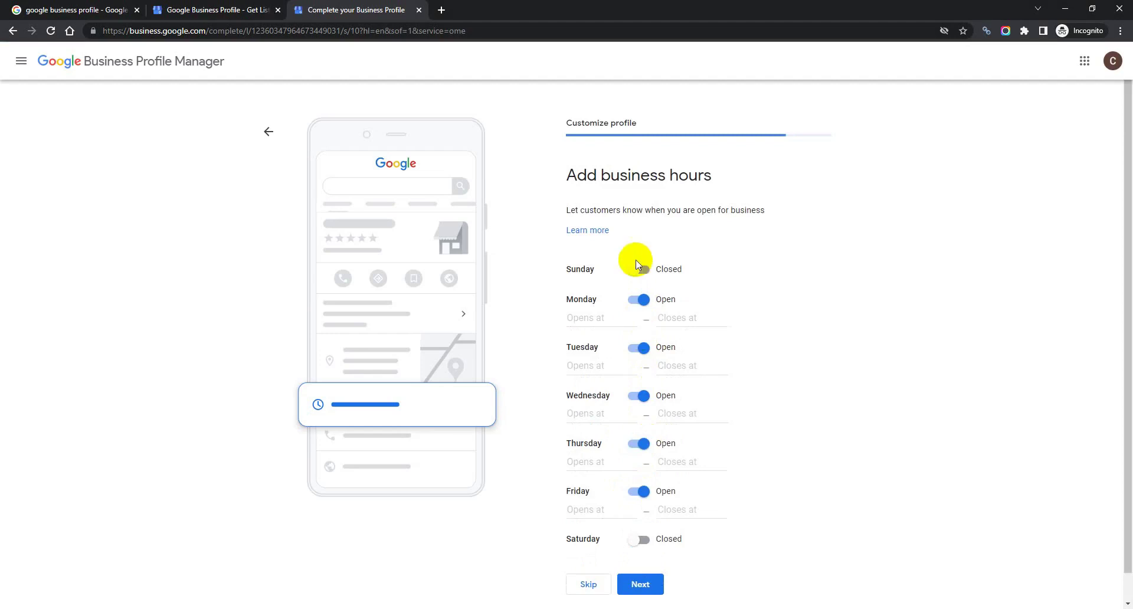
pyautogui.click(641, 268)
pyautogui.click(643, 558)
pyautogui.scroll(-1, 642, 565)
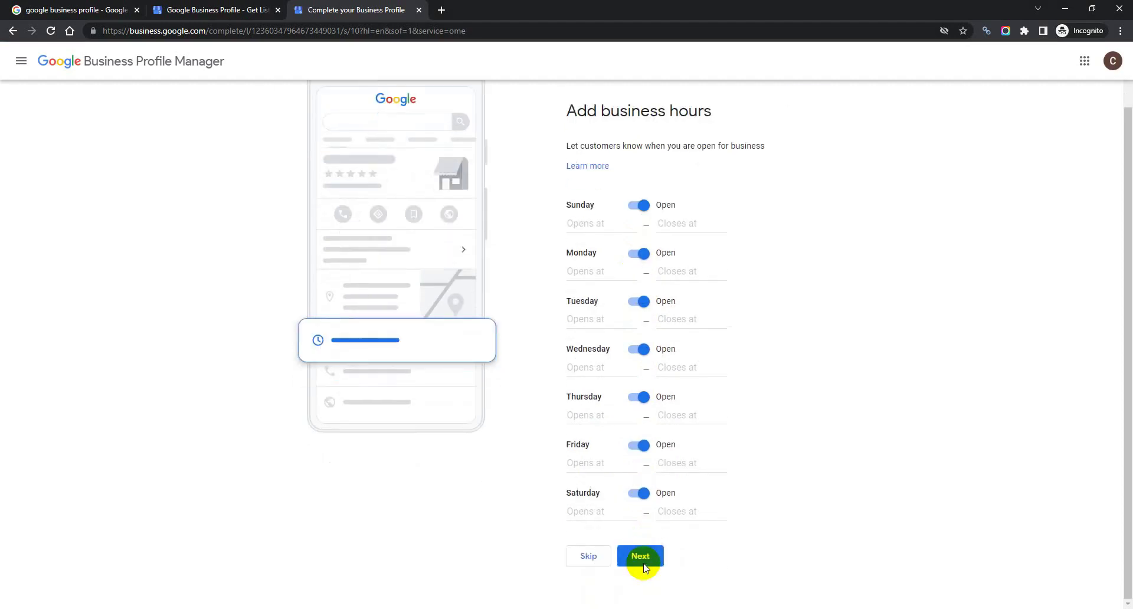
# Set the opening hours to 24 hours for every day from Sunday to Saturday and proceed.
pyautogui.click(675, 224)
pyautogui.click(675, 247)
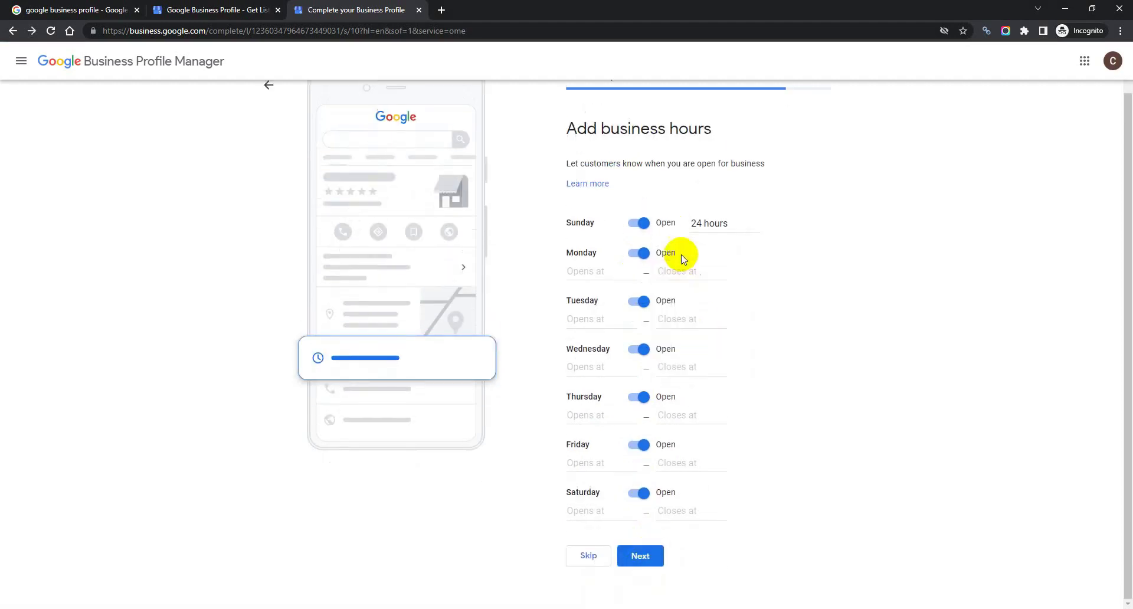
pyautogui.click(680, 253)
pyautogui.click(702, 301)
pyautogui.click(703, 319)
pyautogui.click(710, 338)
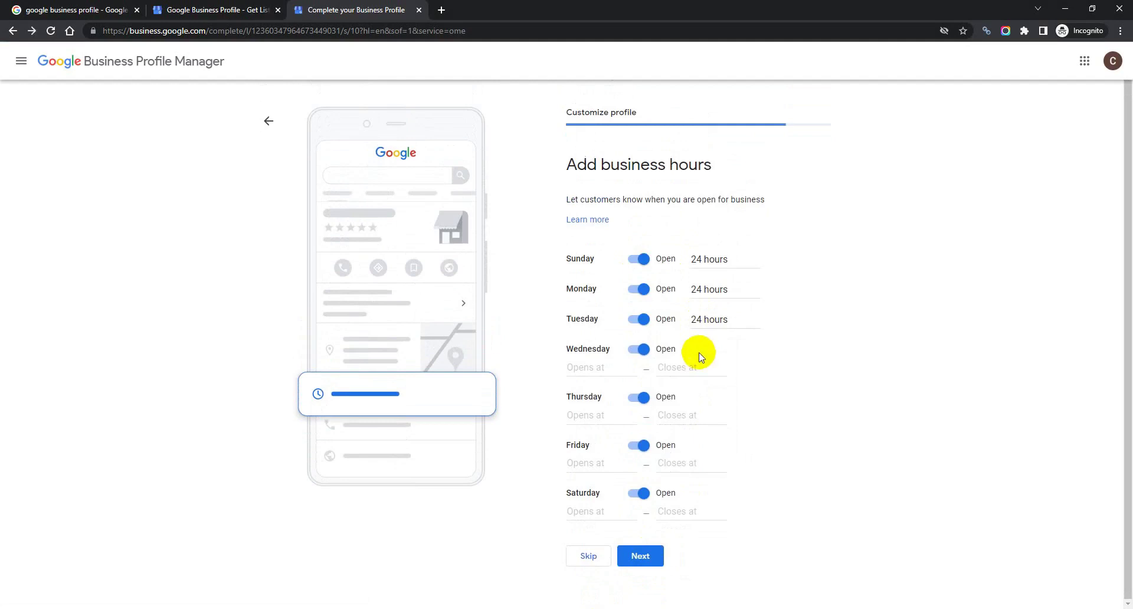
pyautogui.click(699, 369)
pyautogui.click(702, 394)
pyautogui.click(690, 408)
pyautogui.click(701, 434)
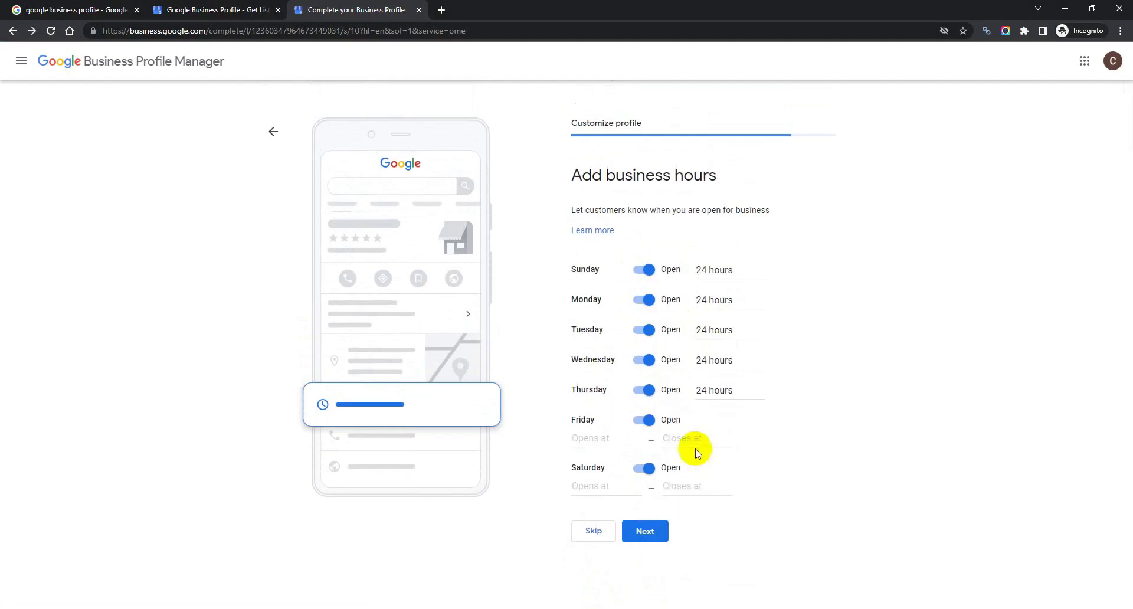
pyautogui.click(694, 445)
pyautogui.click(690, 461)
pyautogui.click(702, 468)
pyautogui.click(702, 494)
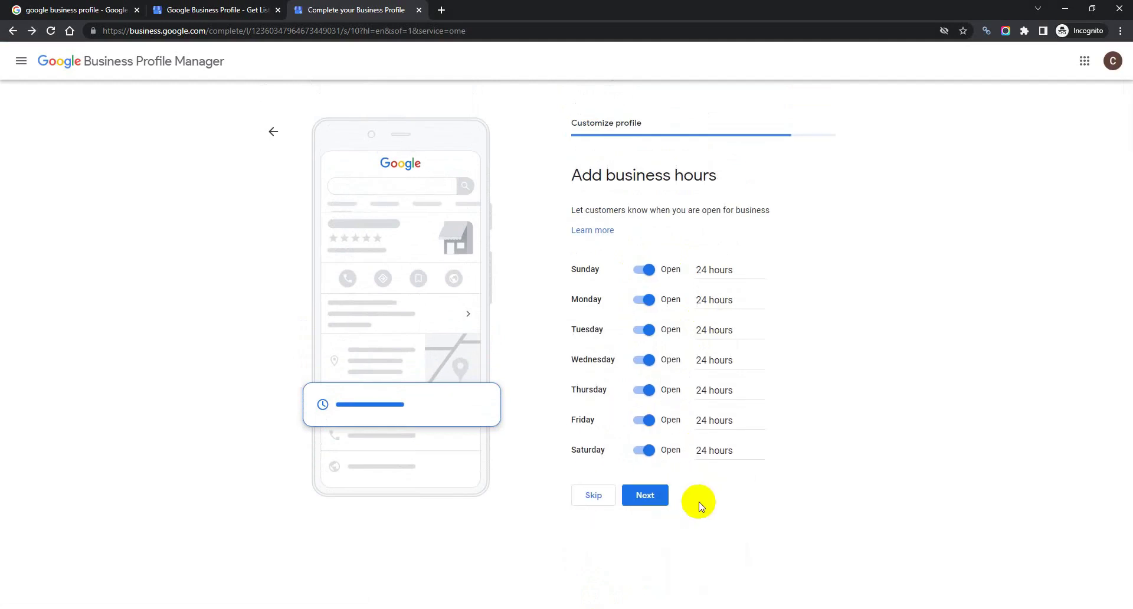
pyautogui.click(637, 497)
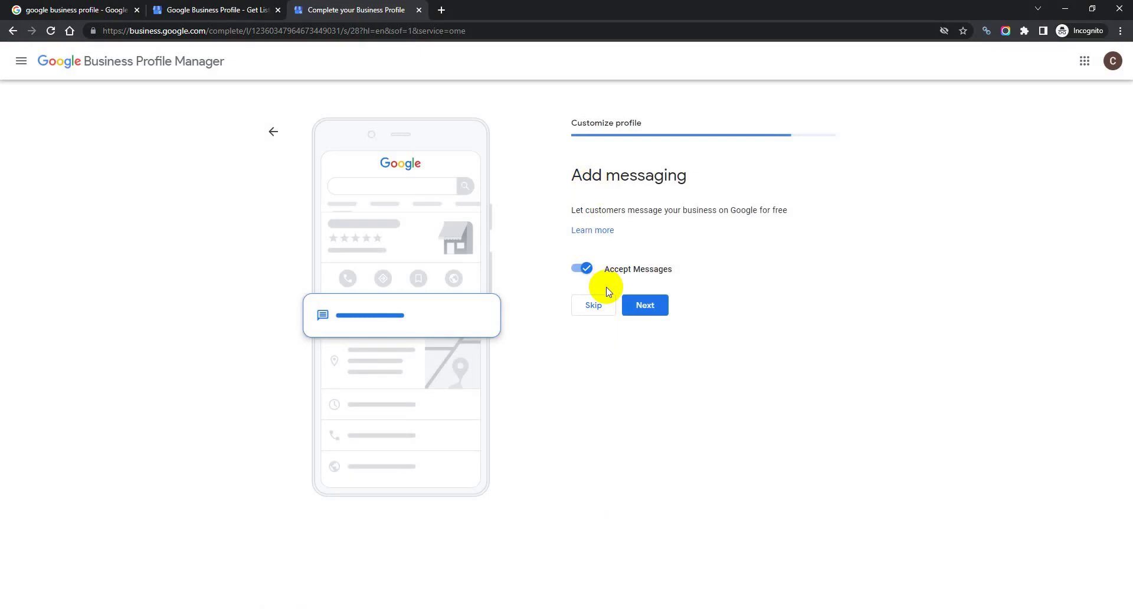
# Keep customer messaging accepted and submit a business description covering point-to-point taxi, black car and limousine services in Colorado Springs.
pyautogui.click(640, 305)
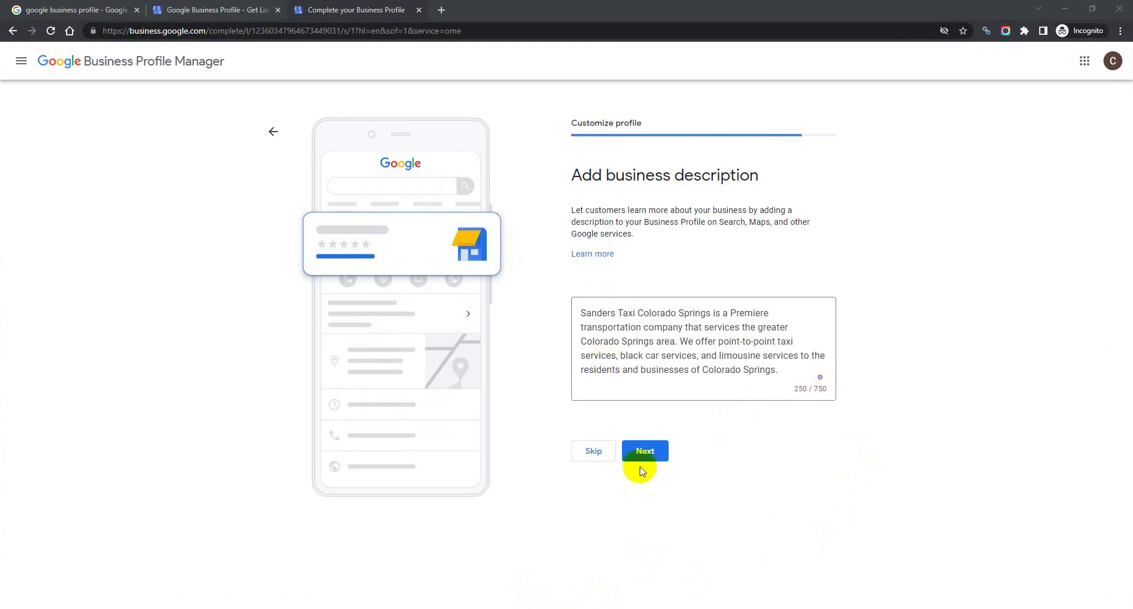
pyautogui.click(654, 456)
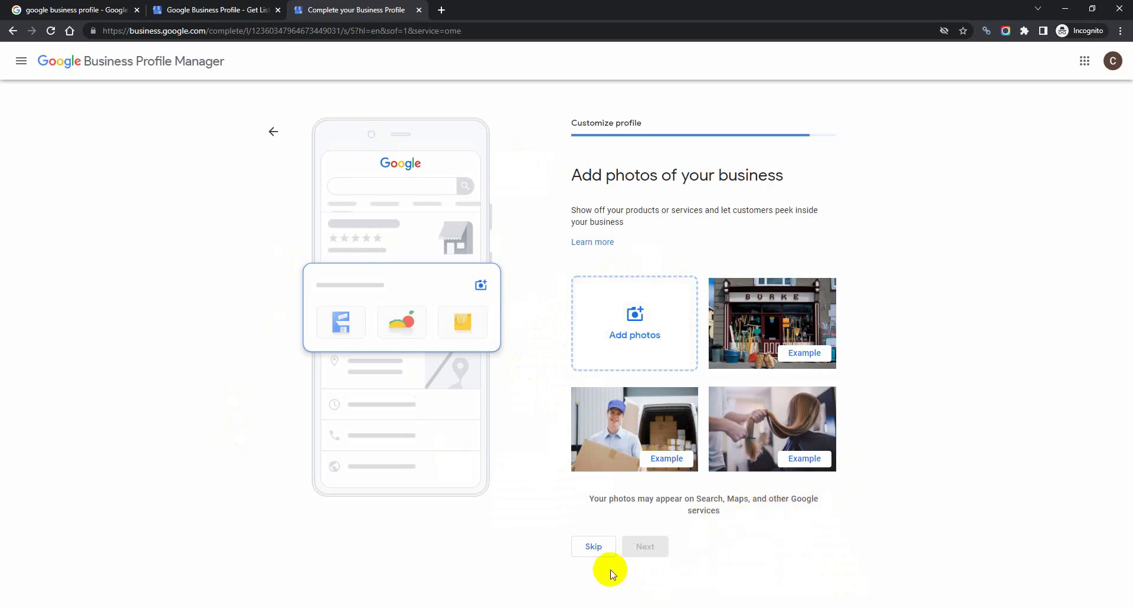
# Skip the business photos, the $500 advertising credit and the custom domain name, and finish customizing the profile.
pyautogui.click(600, 547)
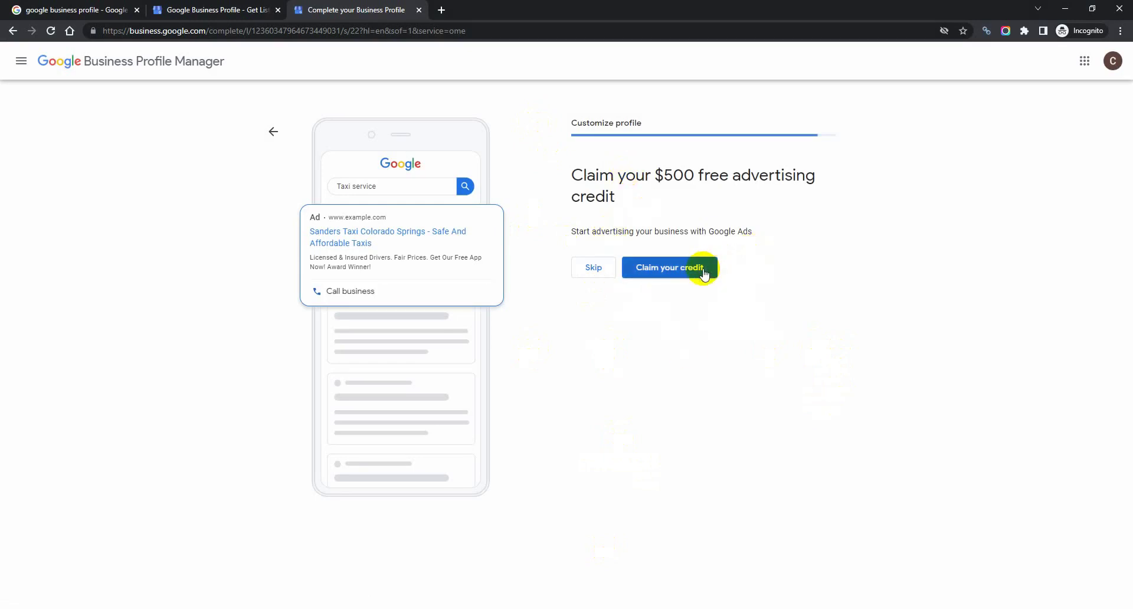
pyautogui.click(594, 269)
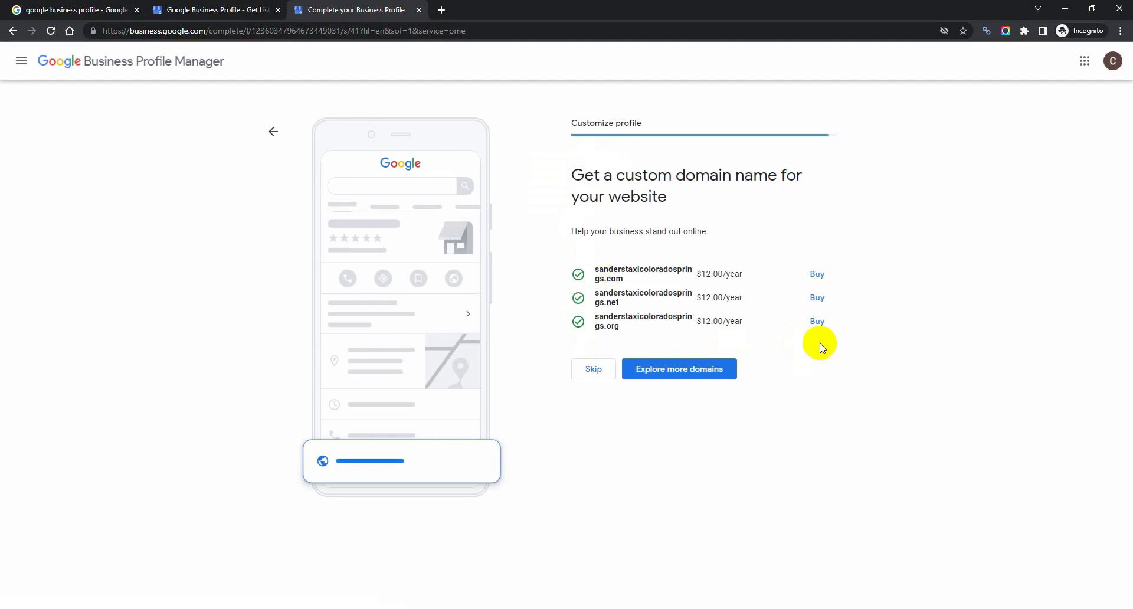
pyautogui.click(587, 367)
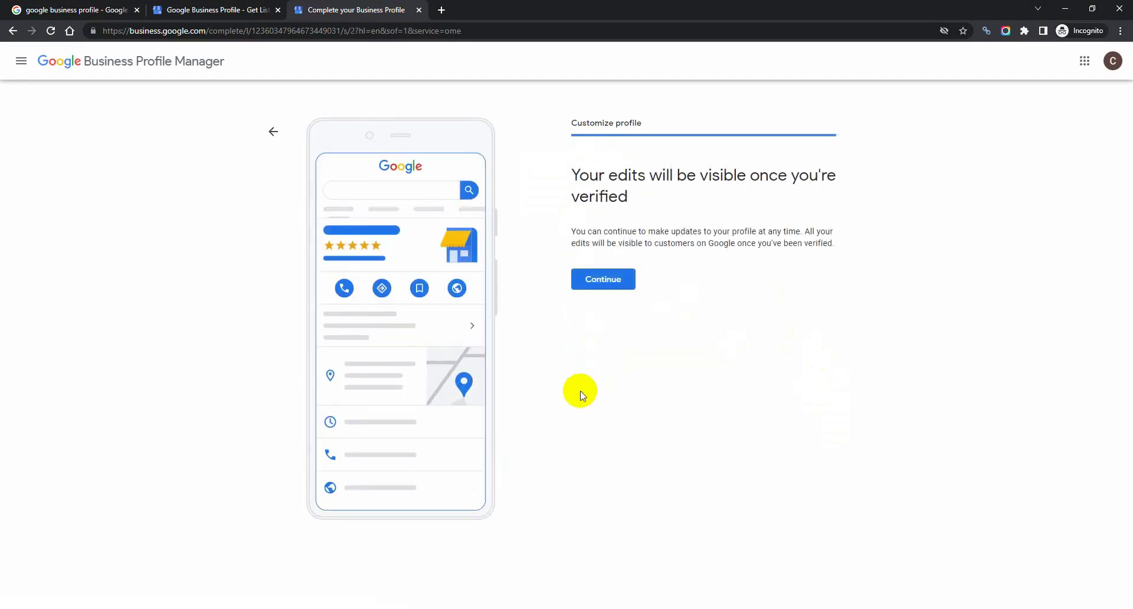
pyautogui.click(599, 285)
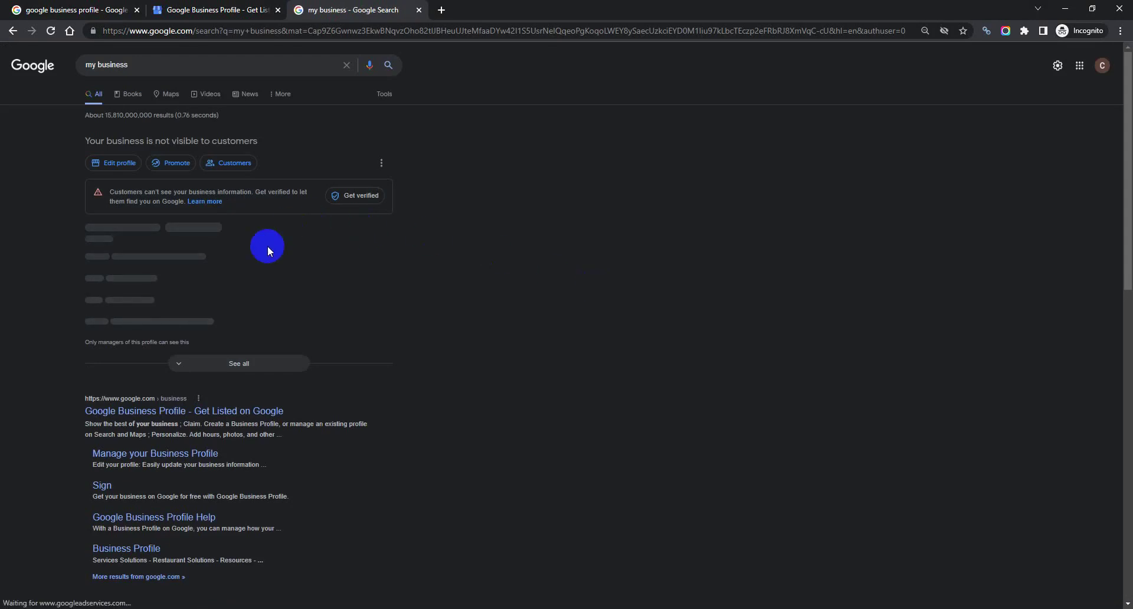
# Open the new business profile's editing options to review the sections that can be updated.
pyautogui.click(111, 168)
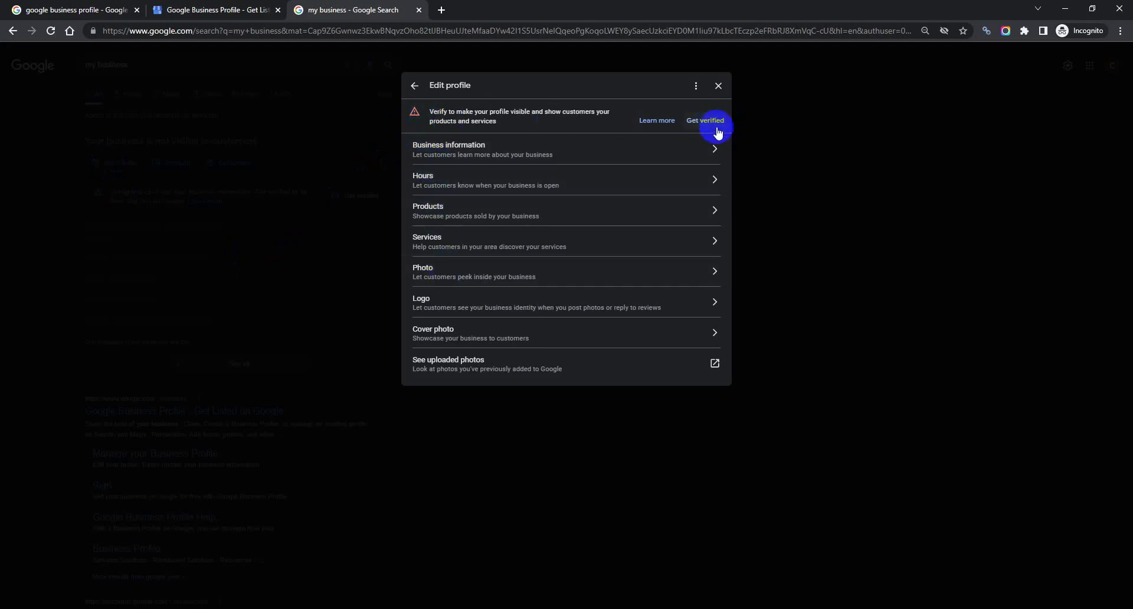
pyautogui.click(682, 154)
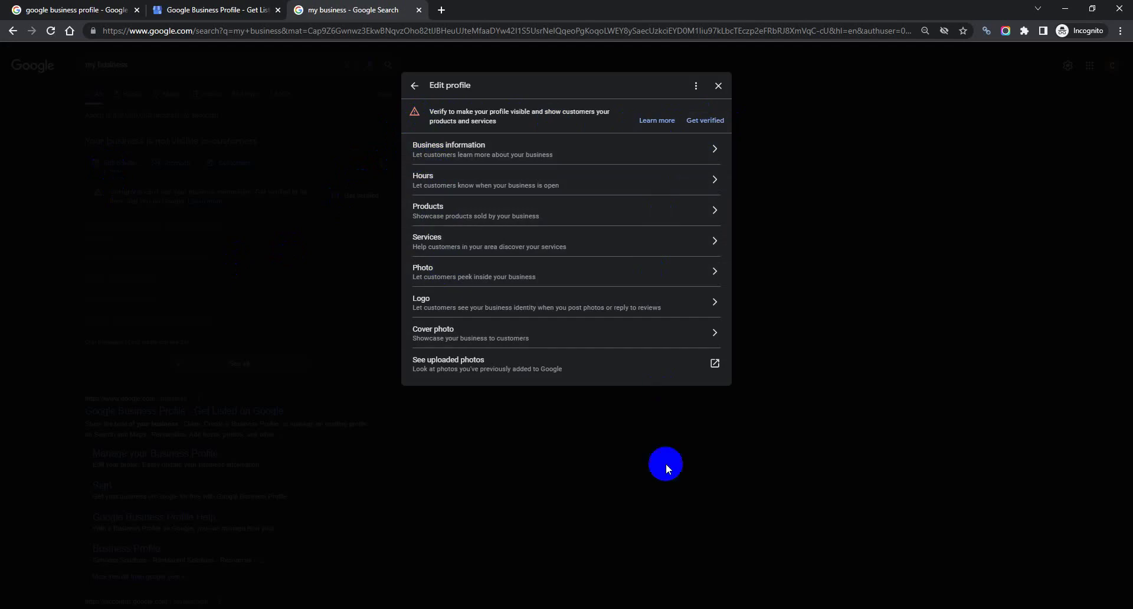